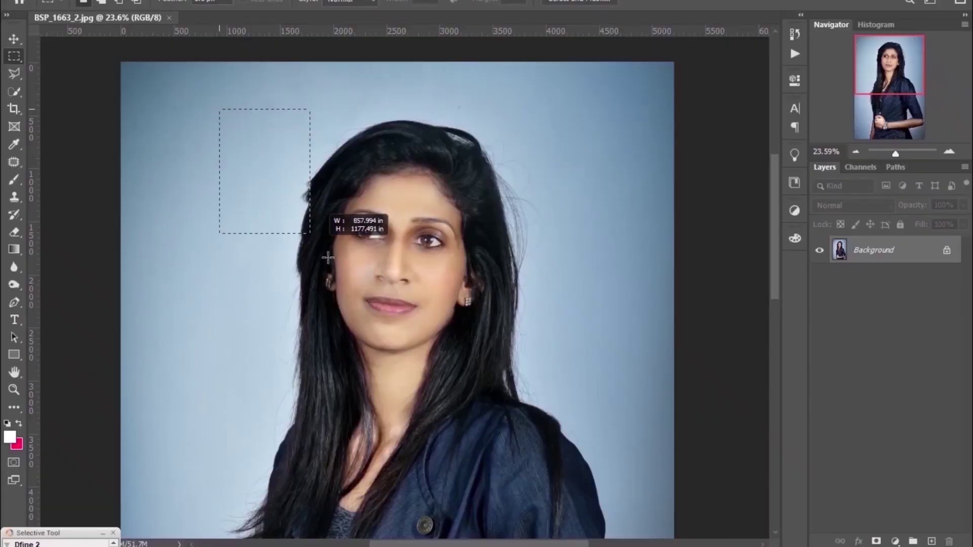
pyautogui.moveTo(328, 258); pyautogui.dragTo(576, 482)
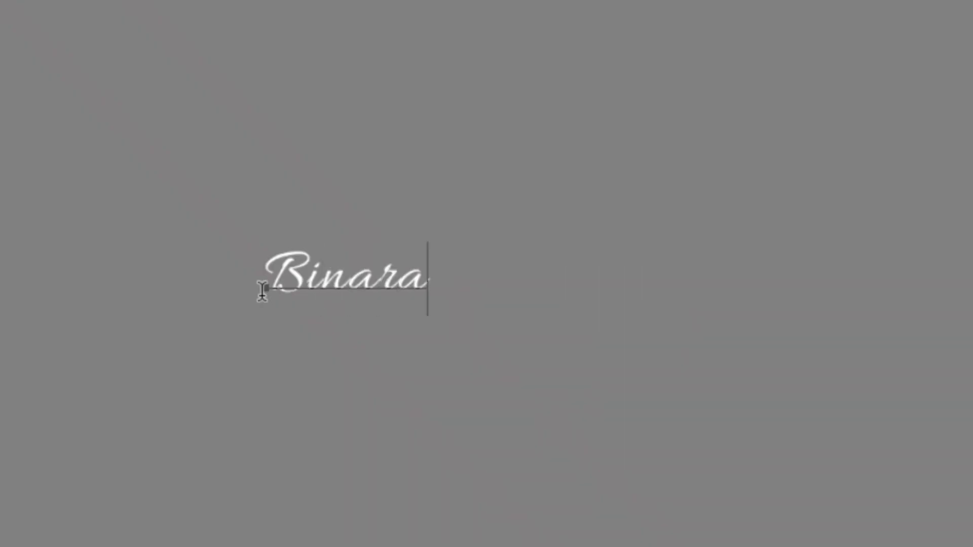
pyautogui.write('Sisiran')
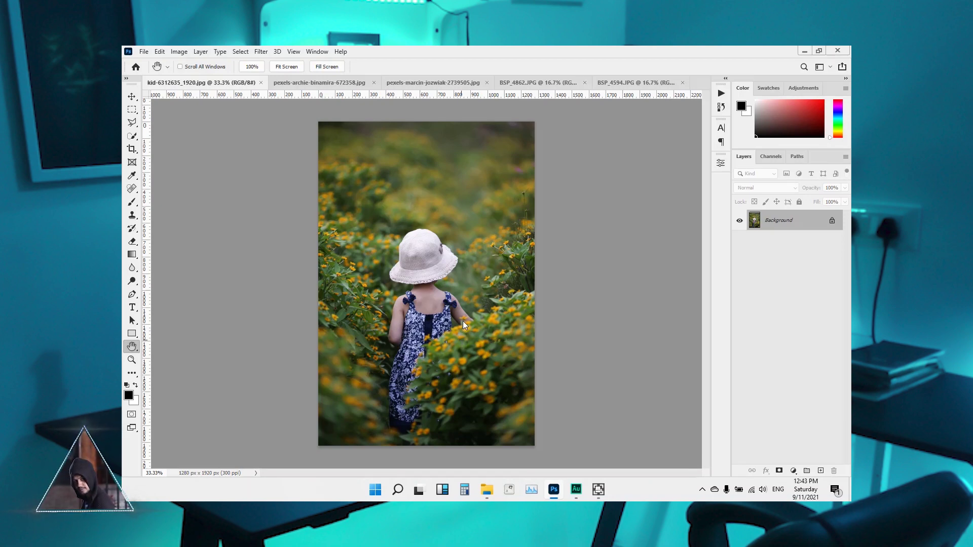
# Step: In the Camera Raw filter, try the Travel user presets Hunapo and Charna on the photo of the child in a hat
pyautogui.hotkey('ctrl', 'shift', 'a')
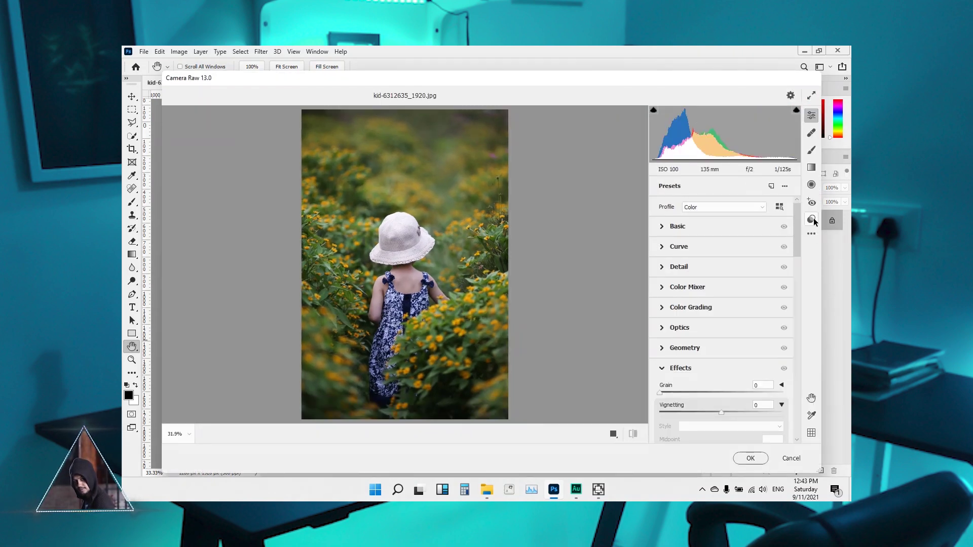
pyautogui.click(812, 219)
pyautogui.moveTo(799, 230); pyautogui.dragTo(800, 236)
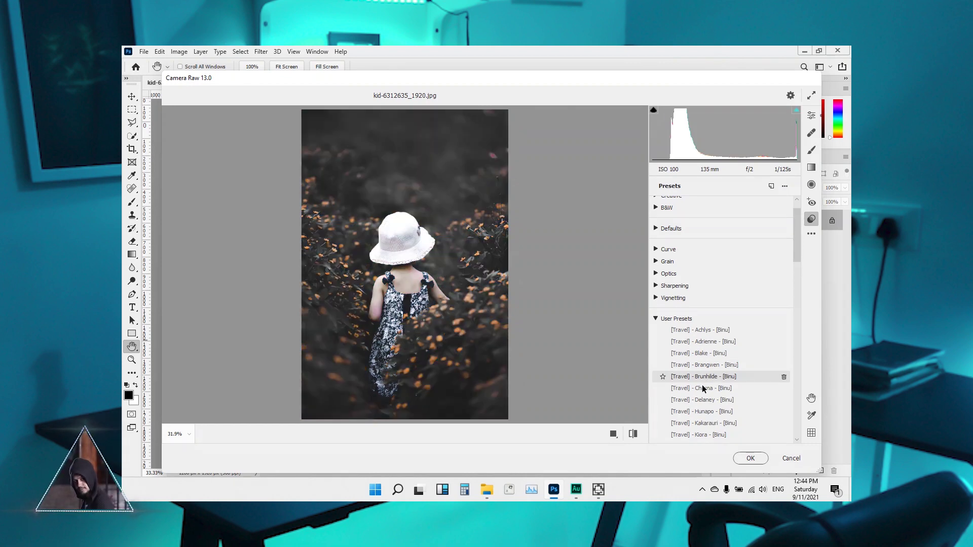
pyautogui.click(712, 412)
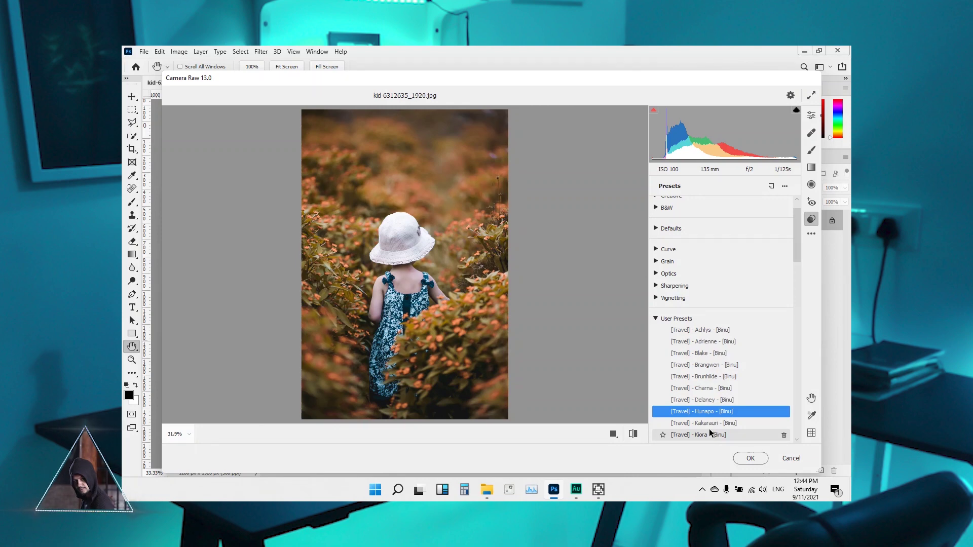
pyautogui.click(708, 390)
pyautogui.click(474, 191)
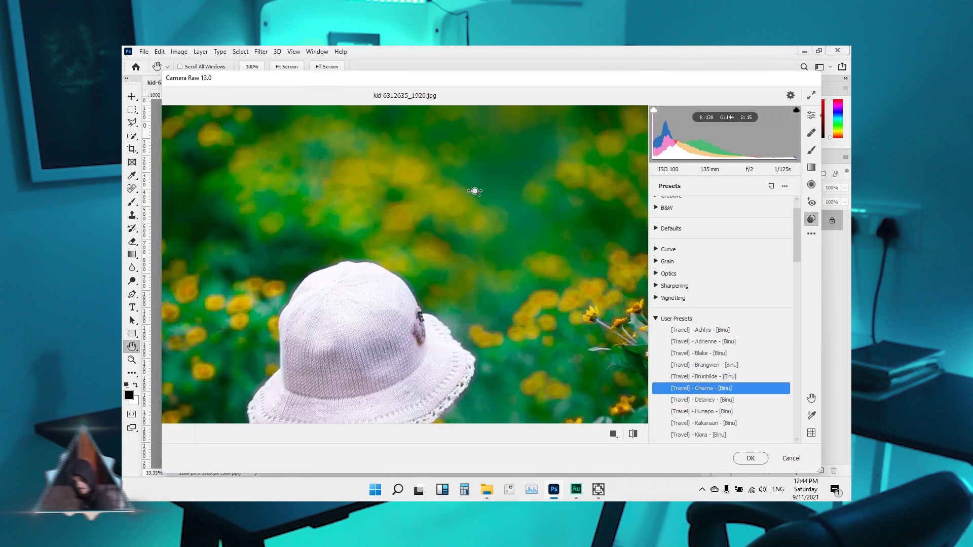
pyautogui.click(475, 192)
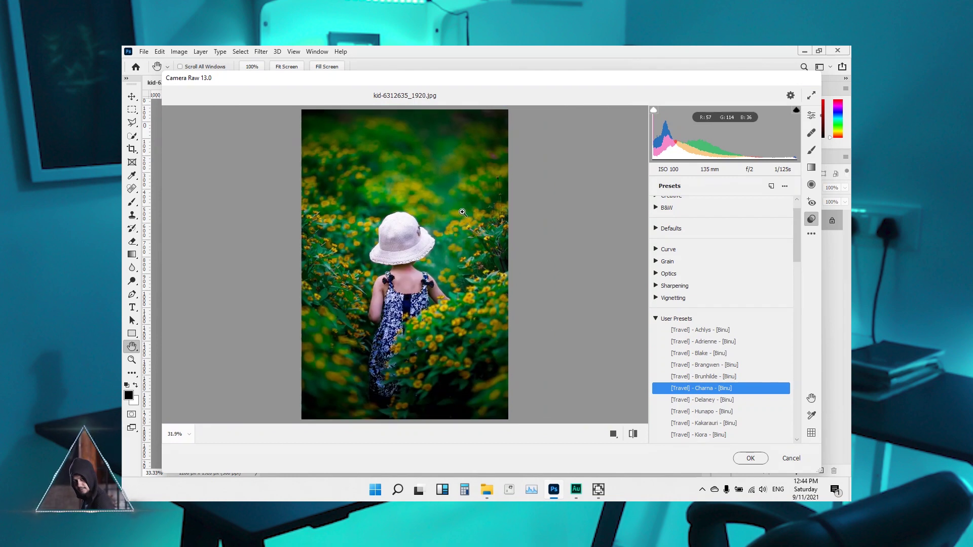
# Step: Set Vibrance to -24 in the Basic adjustments on top of the Charna preset
pyautogui.click(811, 116)
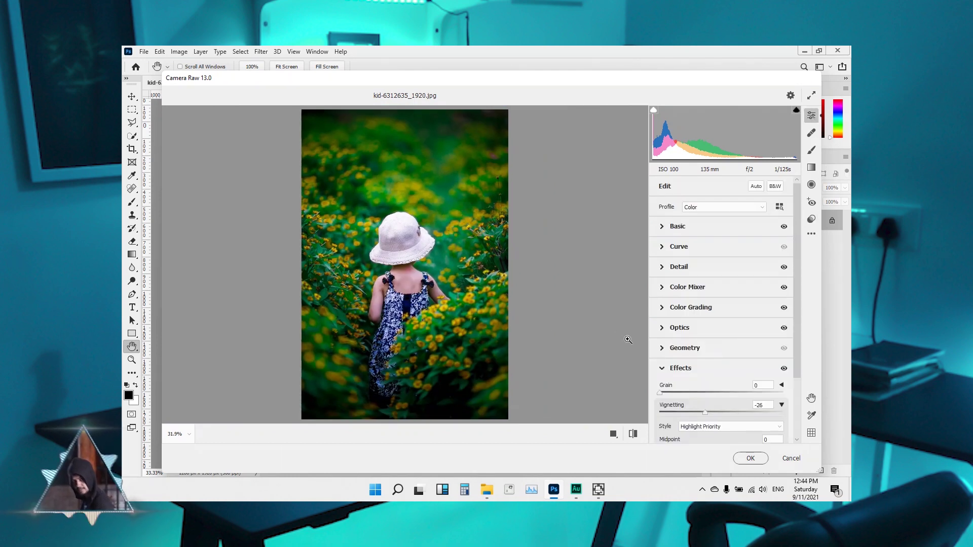
pyautogui.click(664, 267)
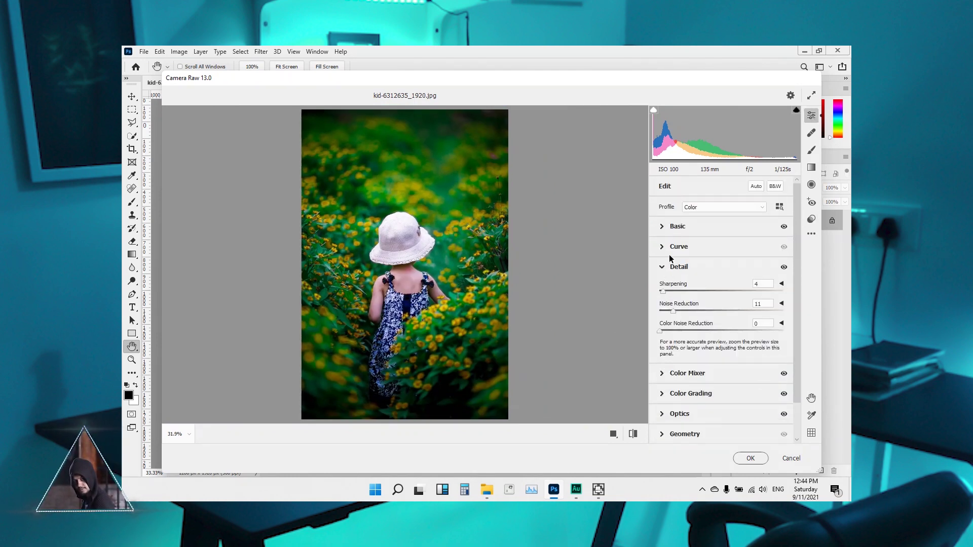
pyautogui.click(662, 227)
pyautogui.moveTo(722, 423); pyautogui.dragTo(707, 427)
# Step: Set the Color Mixer saturation of Greens to -52 and Aquas to -11, and discard all Camera Raw edits
pyautogui.moveTo(797, 321); pyautogui.dragTo(798, 386)
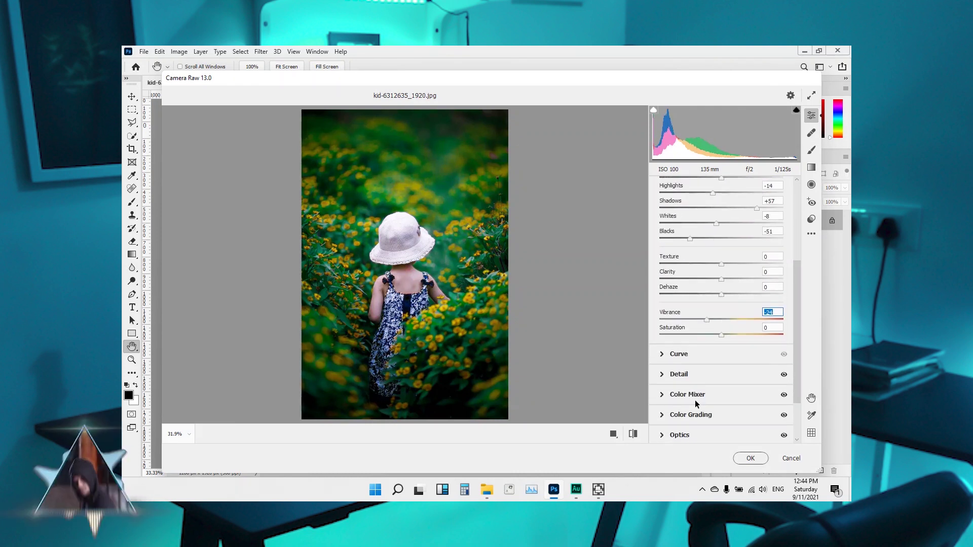
pyautogui.click(661, 396)
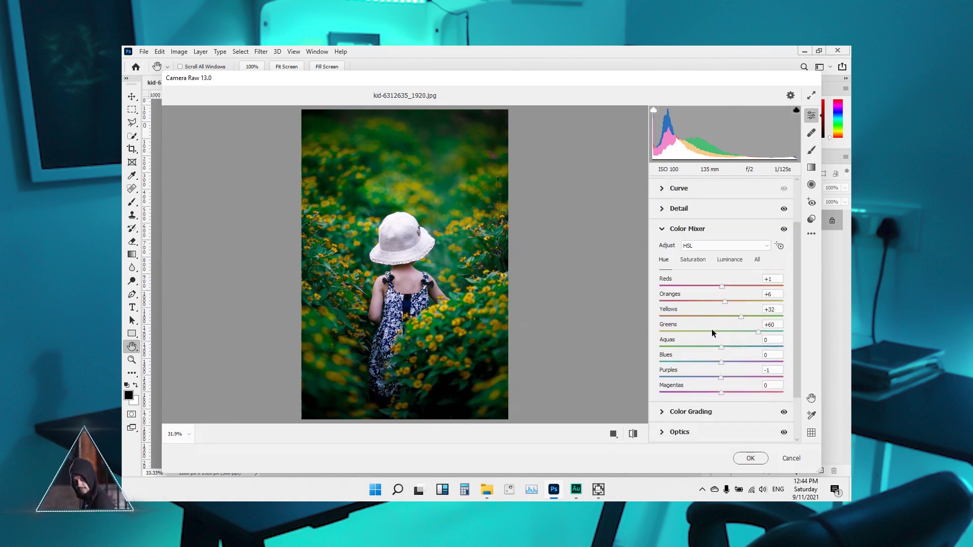
pyautogui.click(694, 259)
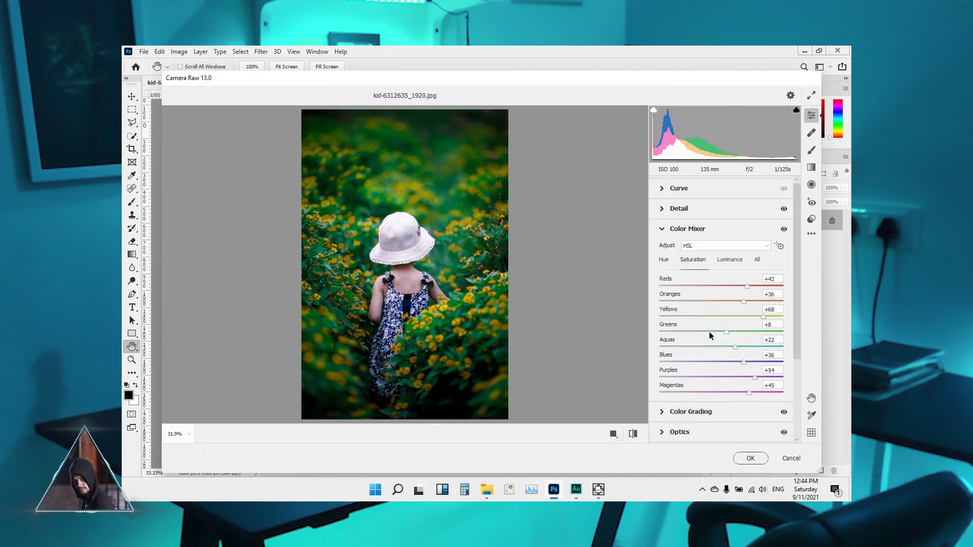
pyautogui.moveTo(710, 331); pyautogui.dragTo(689, 331)
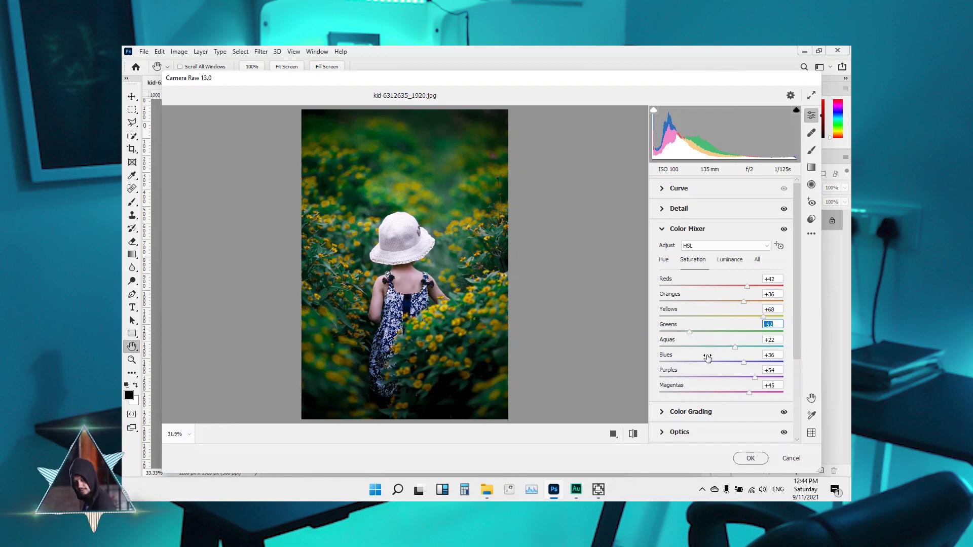
pyautogui.click(714, 348)
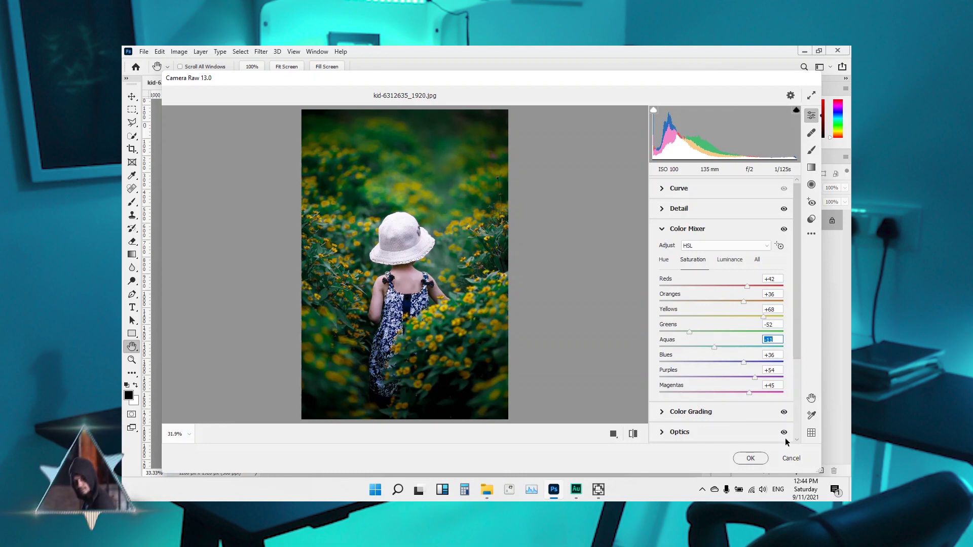
pyautogui.click(789, 460)
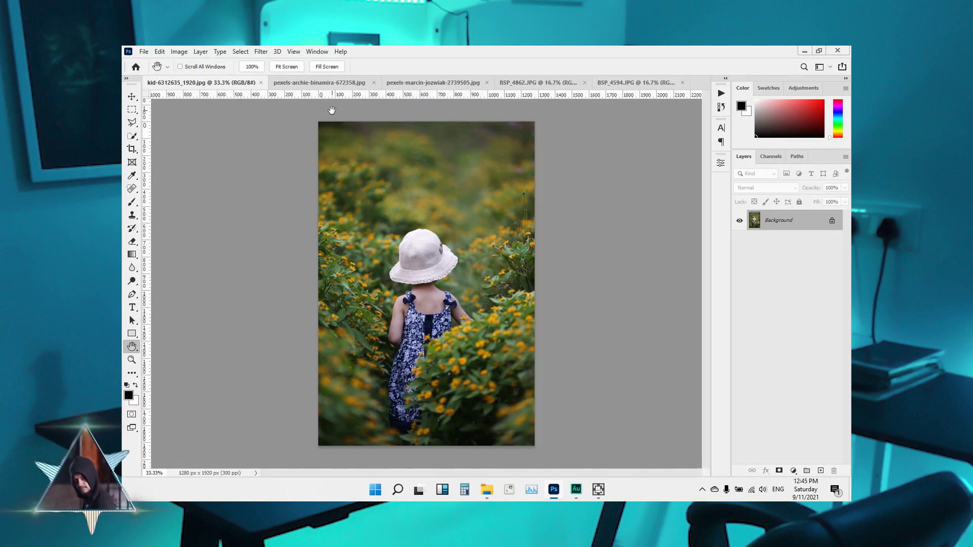
# Step: Switch to the hiker and volcano photo and open its Camera Raw presets at the Travel user presets
pyautogui.click(330, 84)
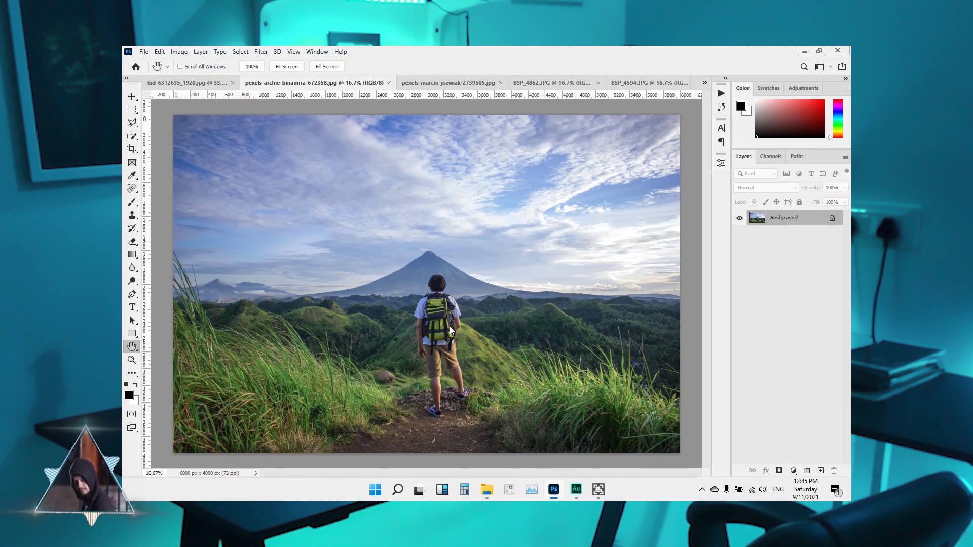
pyautogui.hotkey('ctrl', 'shift', 'a')
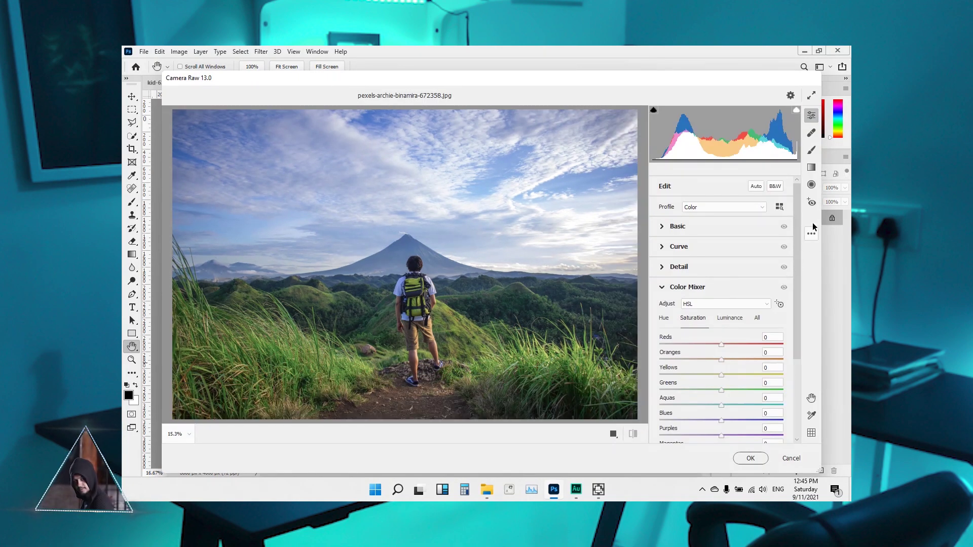
pyautogui.click(812, 220)
pyautogui.scroll(-3, 798, 249)
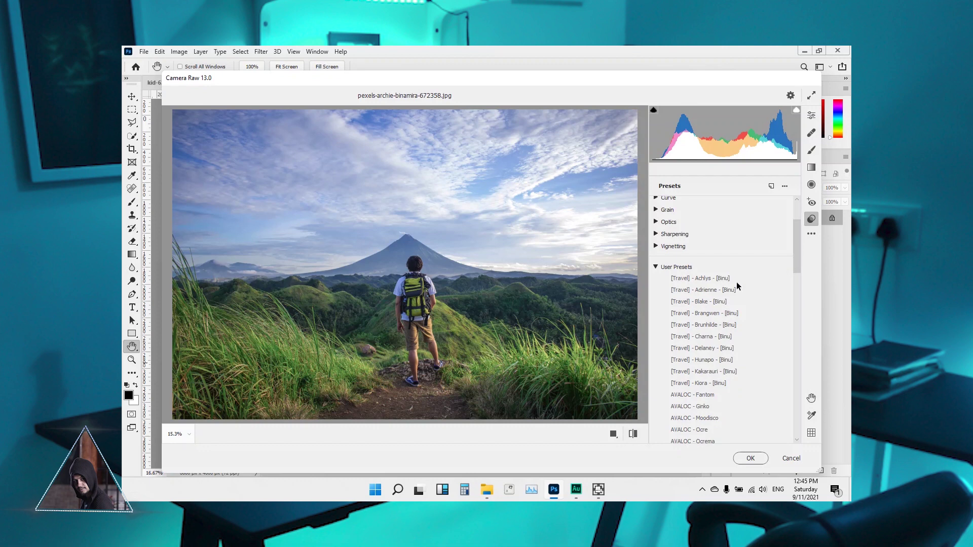
# Step: Preview the Travel user presets from Achlys to Kiora on the hiker photo and leave Camera Raw without applying any
pyautogui.click(731, 282)
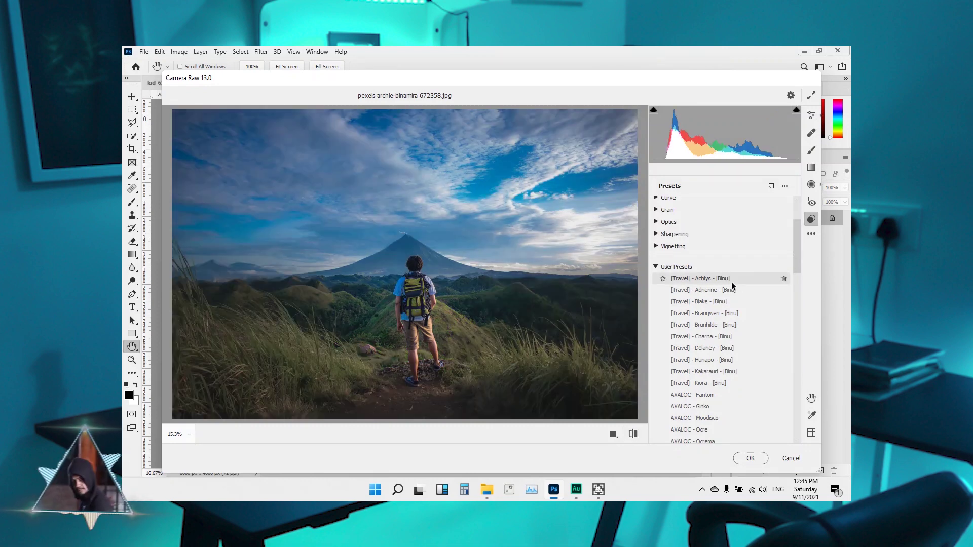
pyautogui.click(728, 292)
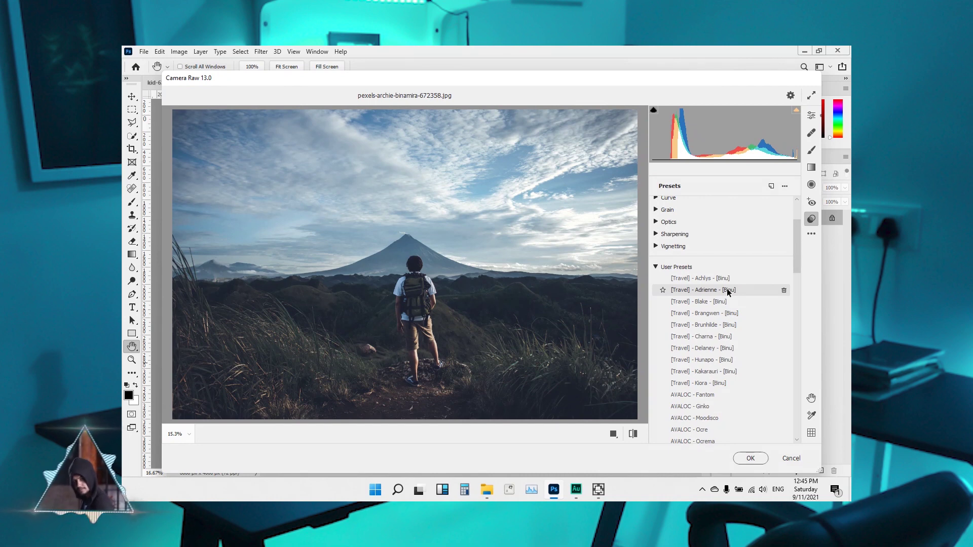
pyautogui.click(724, 302)
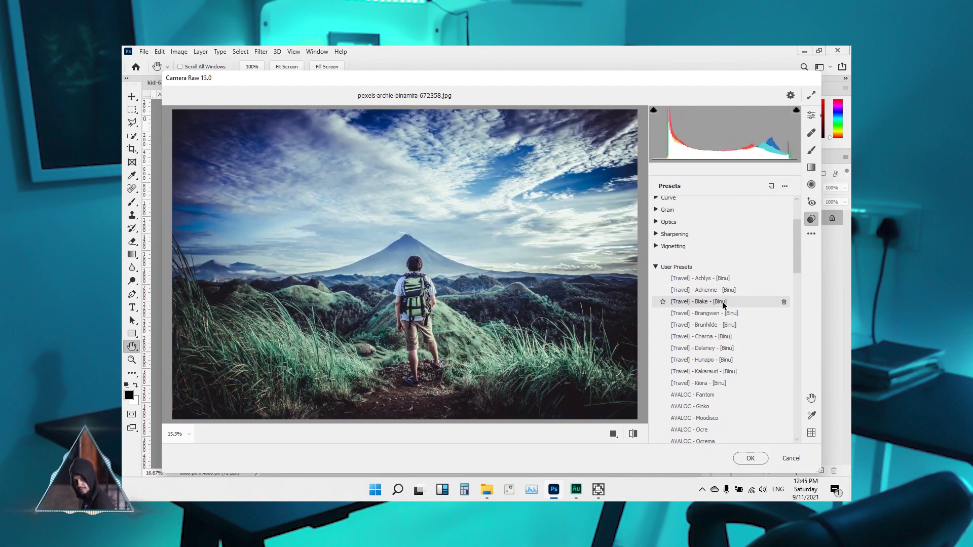
pyautogui.click(720, 312)
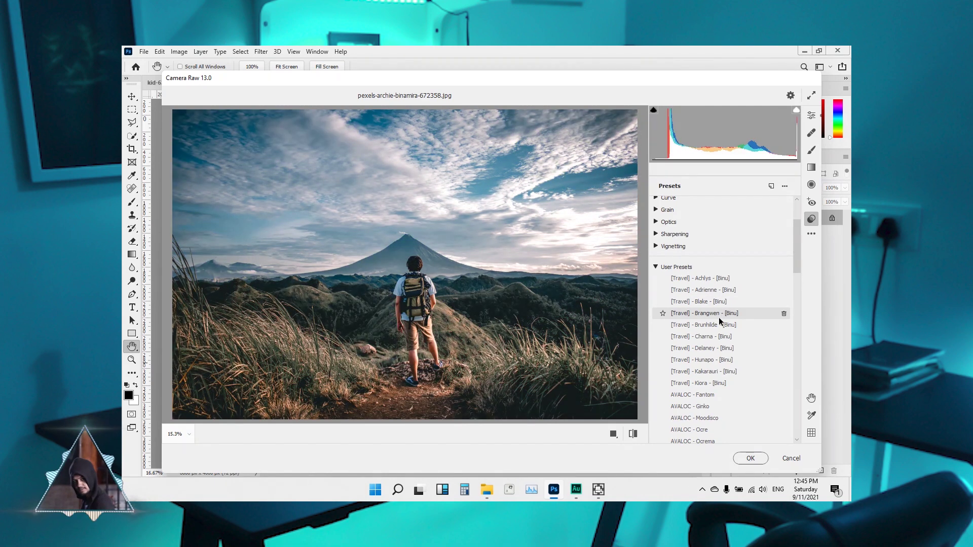
pyautogui.click(720, 325)
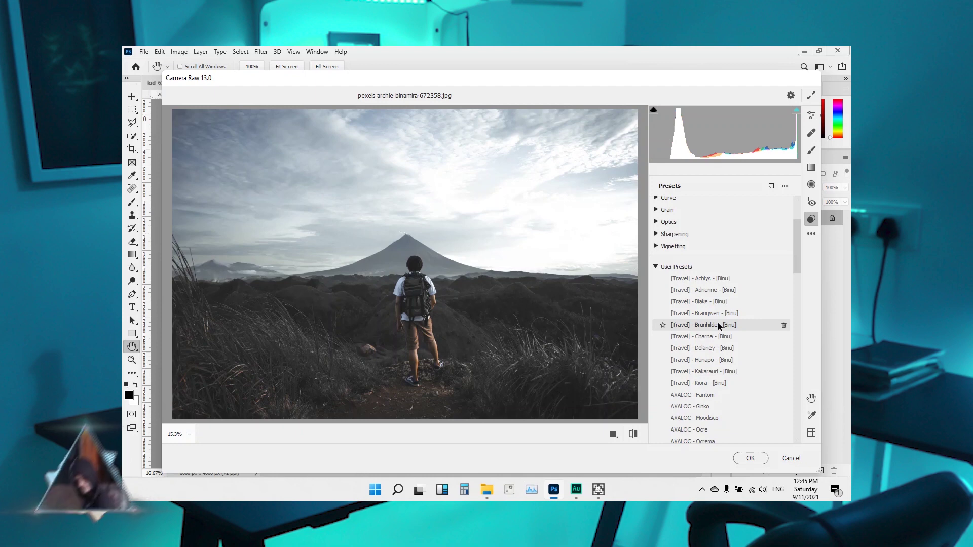
pyautogui.click(716, 336)
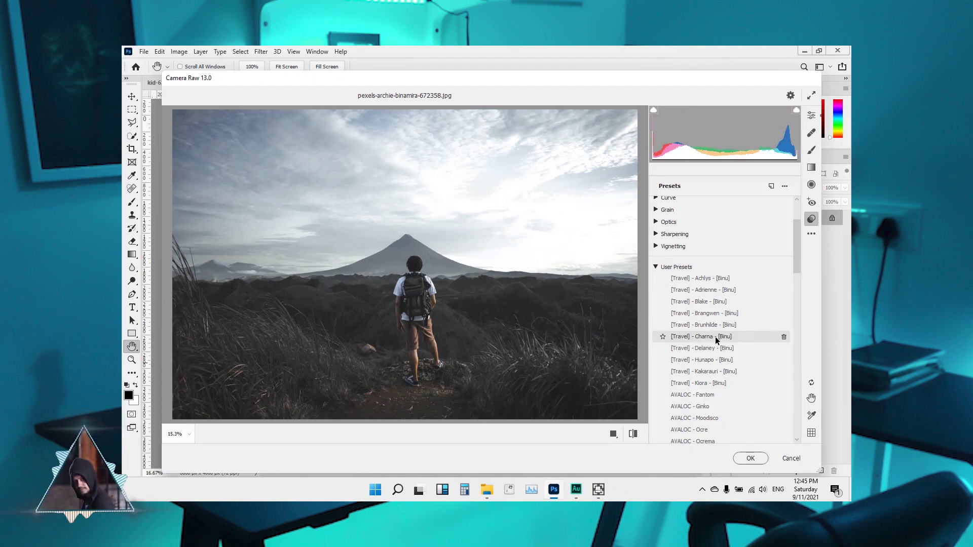
pyautogui.click(713, 349)
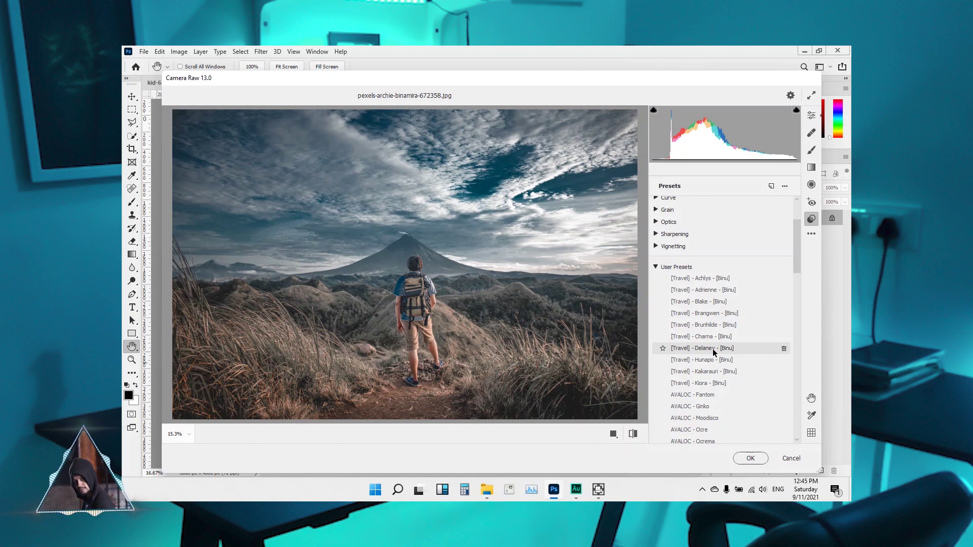
pyautogui.click(710, 361)
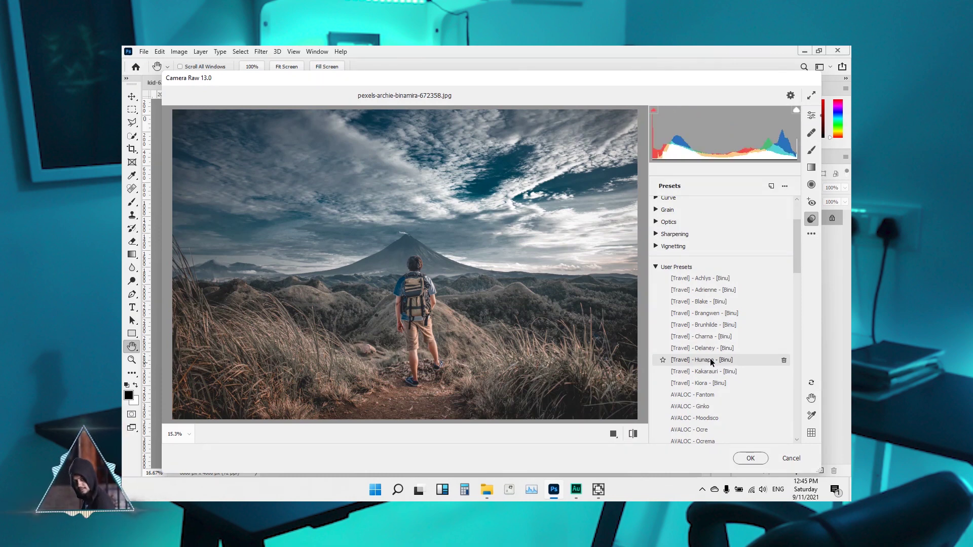
pyautogui.click(708, 372)
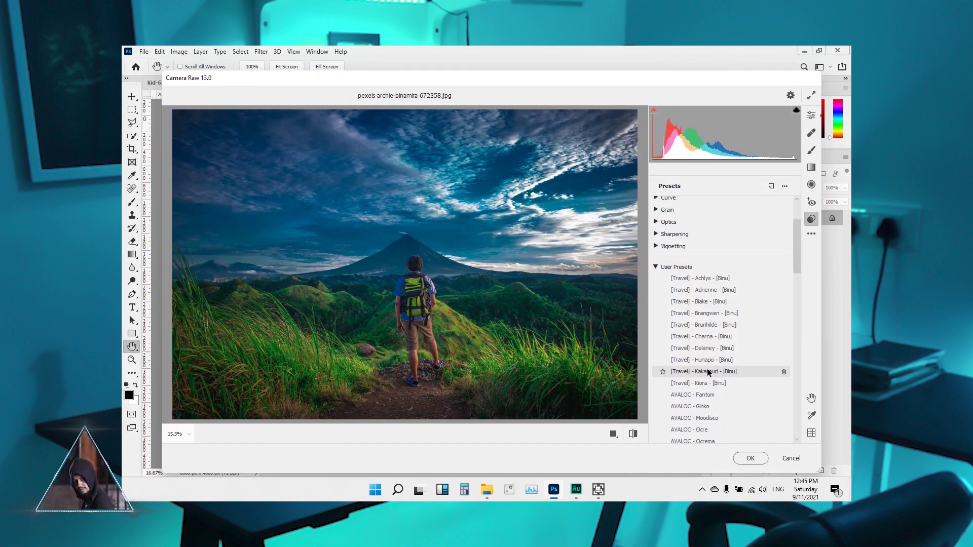
pyautogui.click(707, 384)
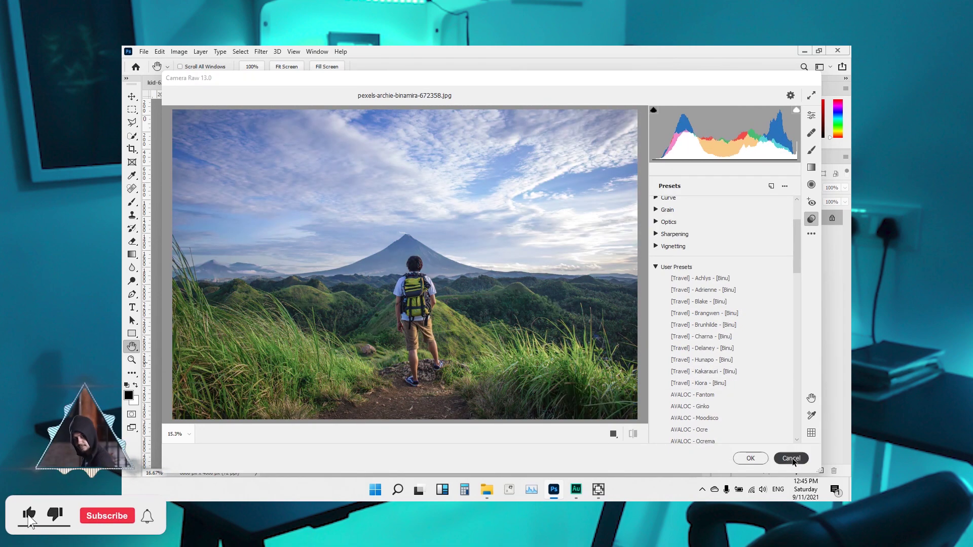
pyautogui.click(792, 459)
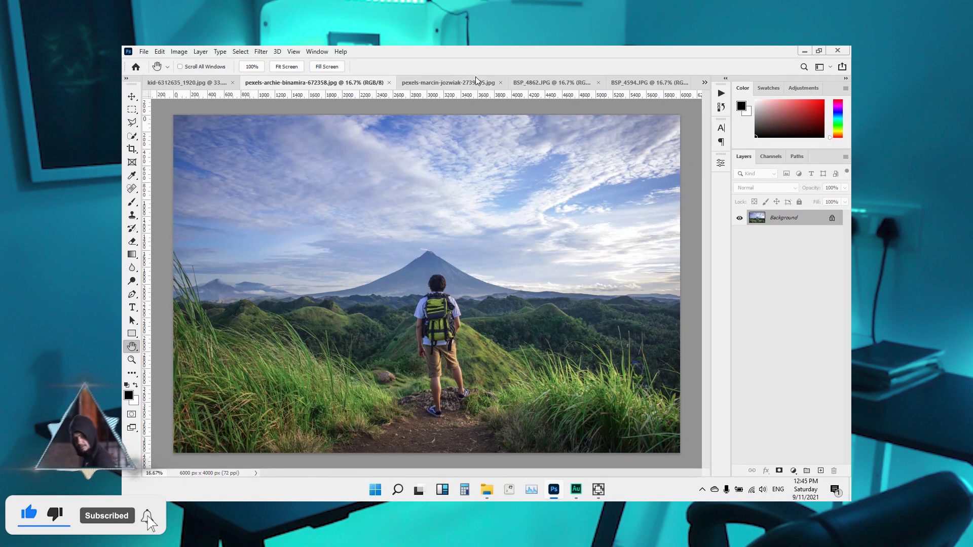
# Step: Preview the Travel user presets in Camera Raw on the butterfly photo BSP_4862.JPG and leave without applying any
pyautogui.click(533, 82)
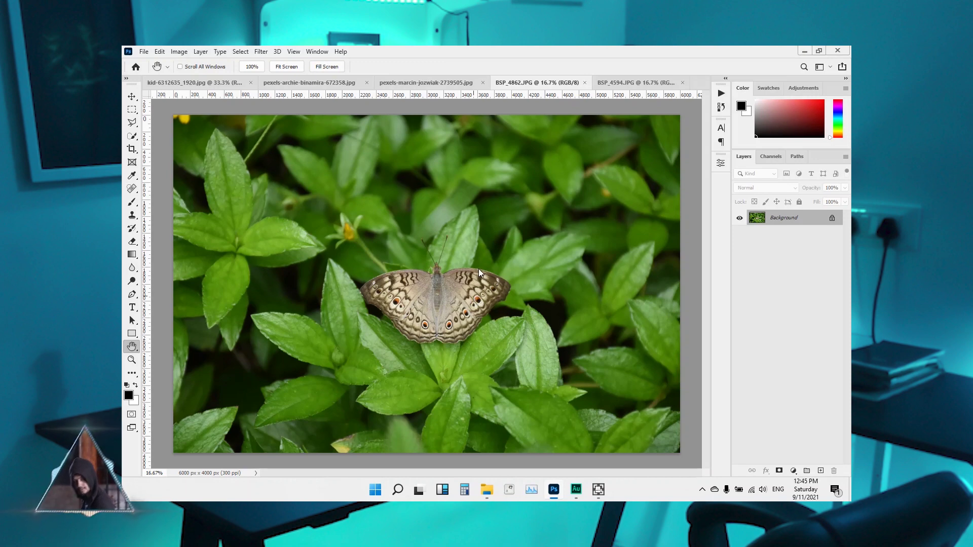
pyautogui.hotkey('ctrl', 'shift', 'a')
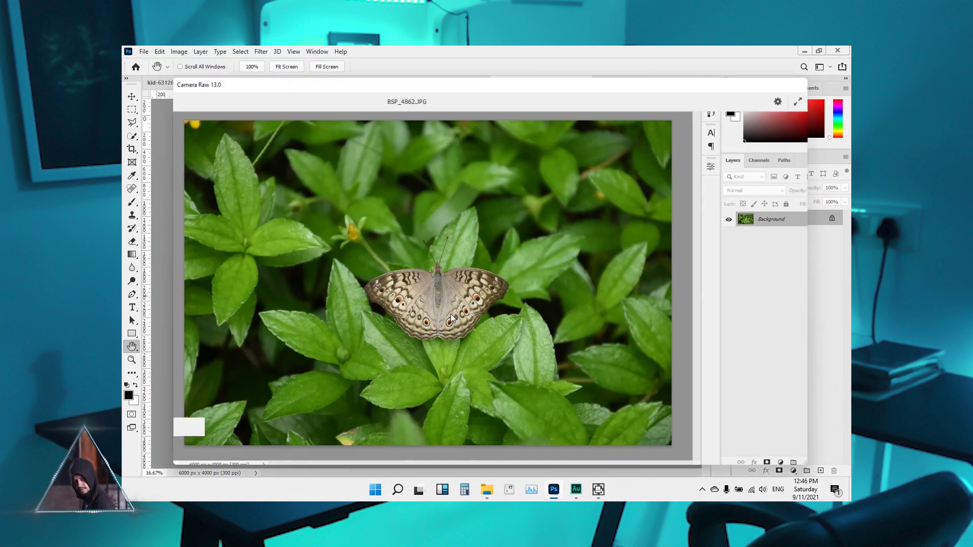
pyautogui.click(811, 220)
pyautogui.moveTo(799, 224); pyautogui.dragTo(799, 237)
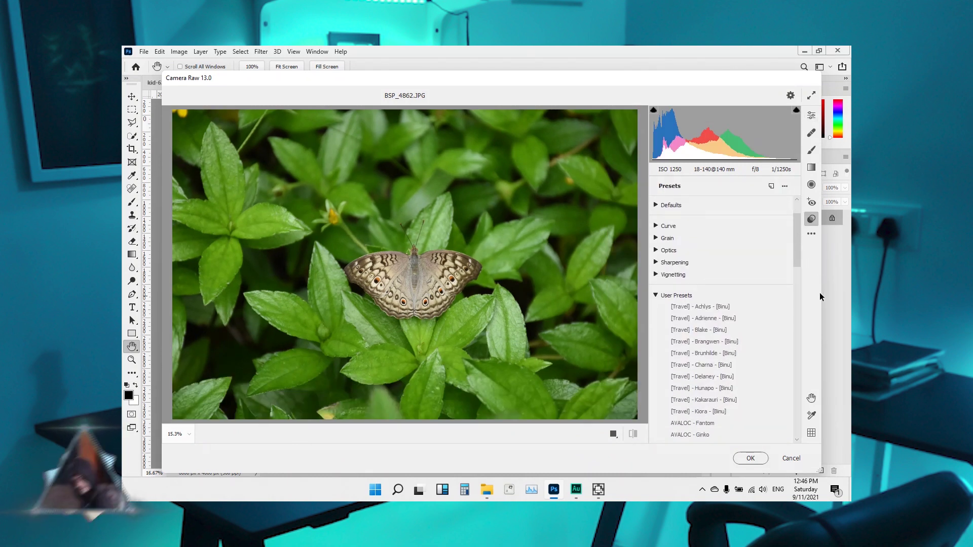
pyautogui.moveTo(734, 308)
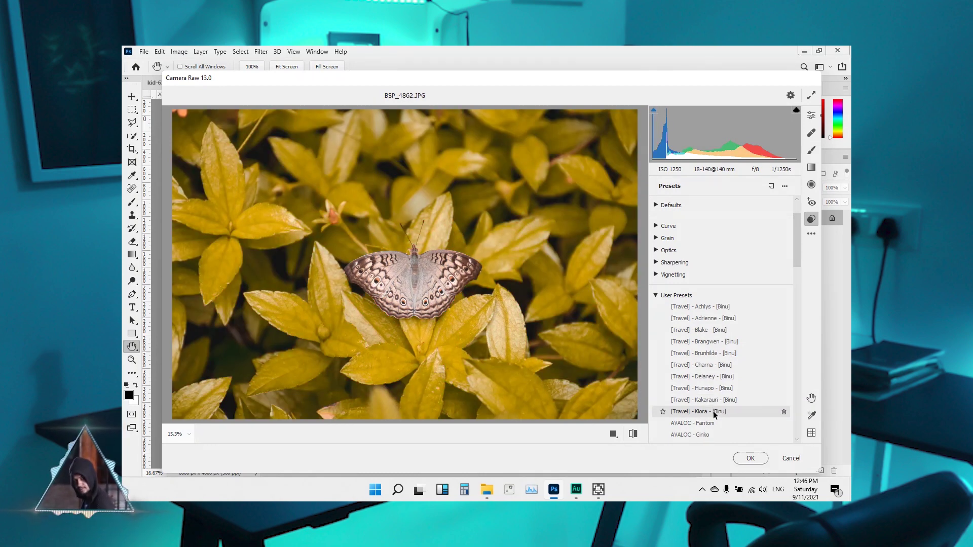
pyautogui.click(799, 460)
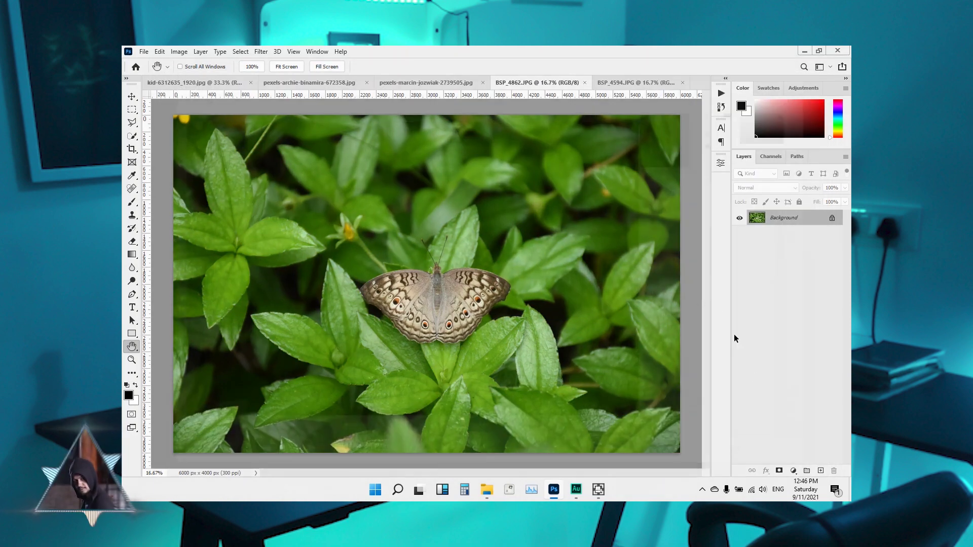
# Step: Open the Camera Raw filter on BSP_4594.JPG and bring up the Travel user presets
pyautogui.click(653, 85)
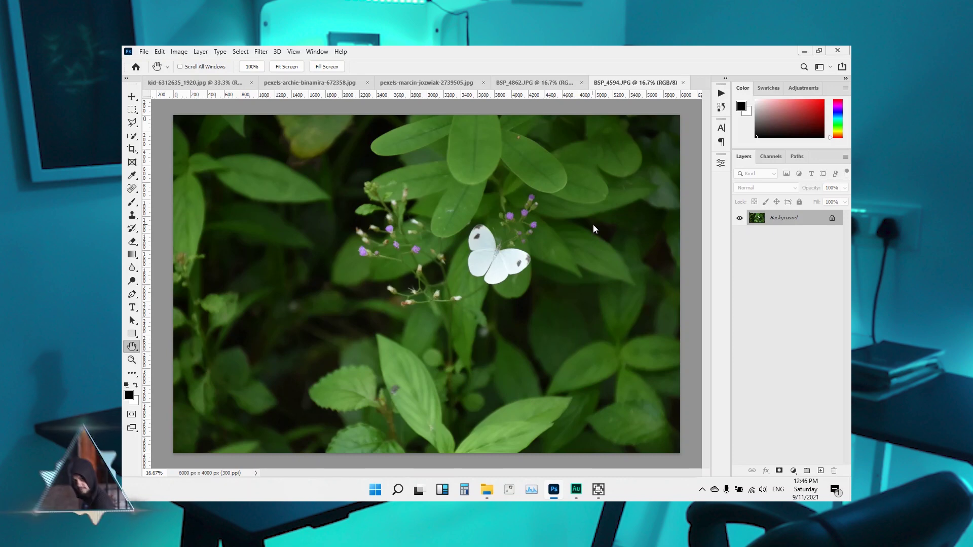
pyautogui.hotkey('ctrl', 'shift', 'a')
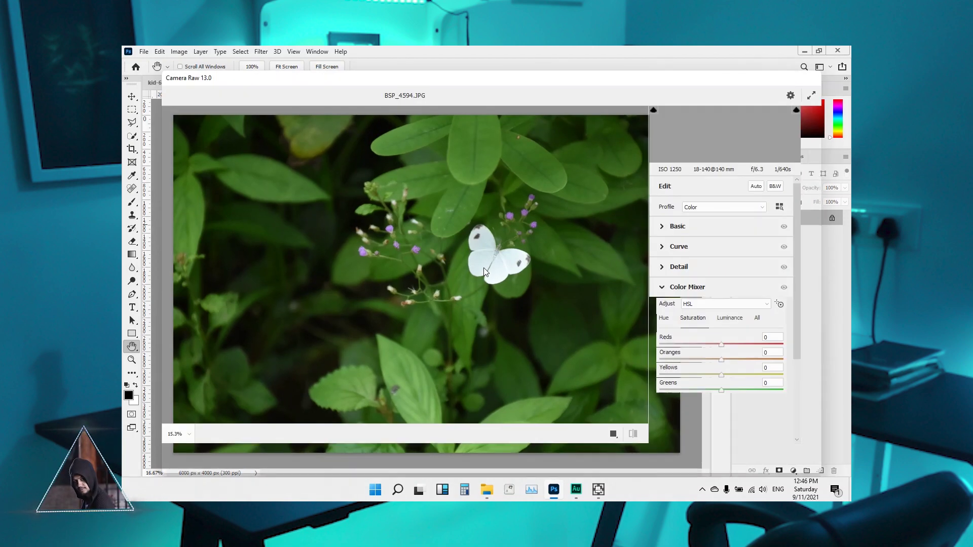
pyautogui.click(812, 222)
pyautogui.scroll(-2, 795, 244)
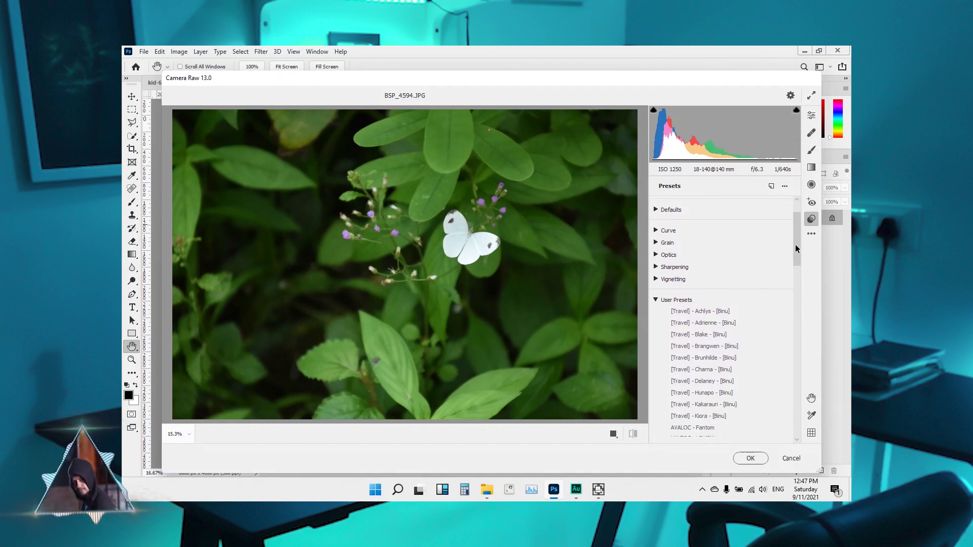